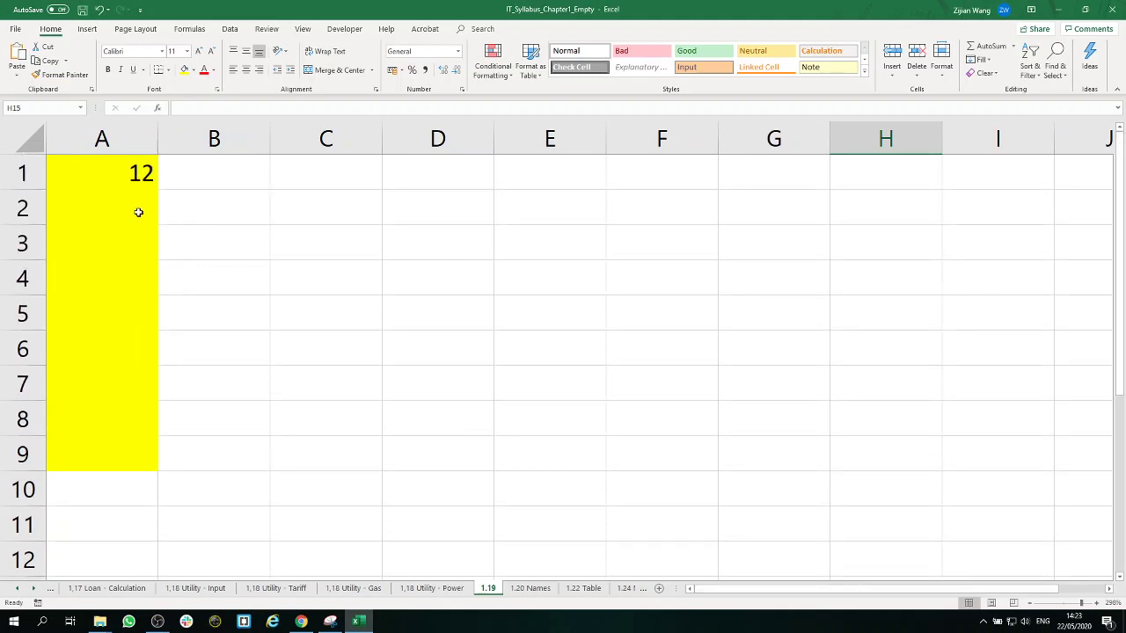
Enter the formula =A1+1 in cell A2 and fill it down to A9.
{"action": "left_click", "coordinate": [138, 212]}
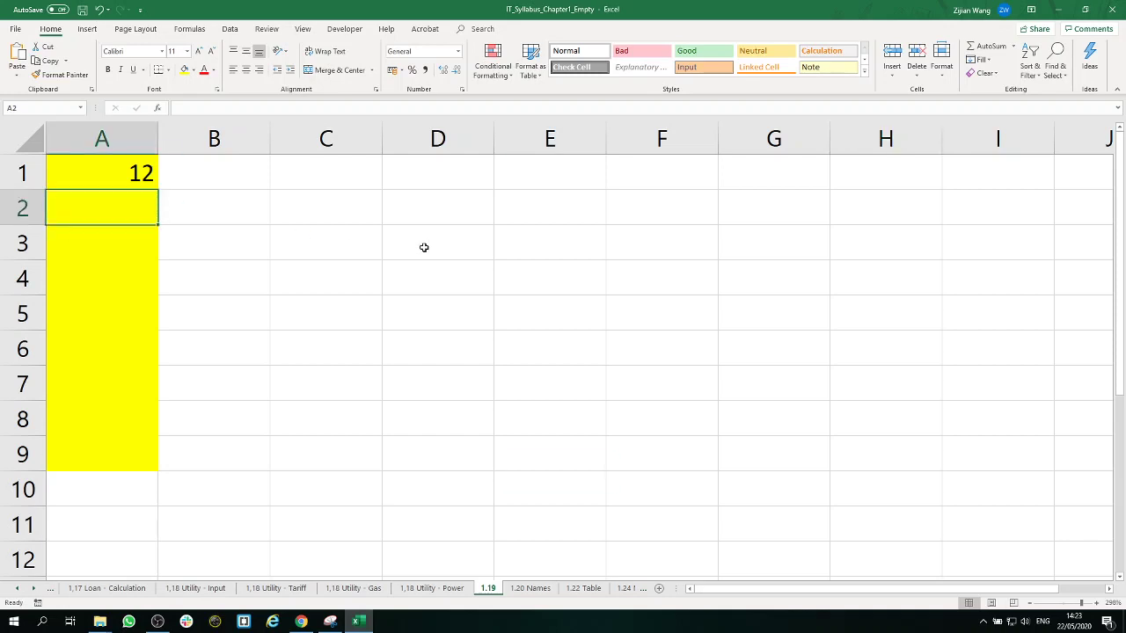
{"action": "type", "text": "="}
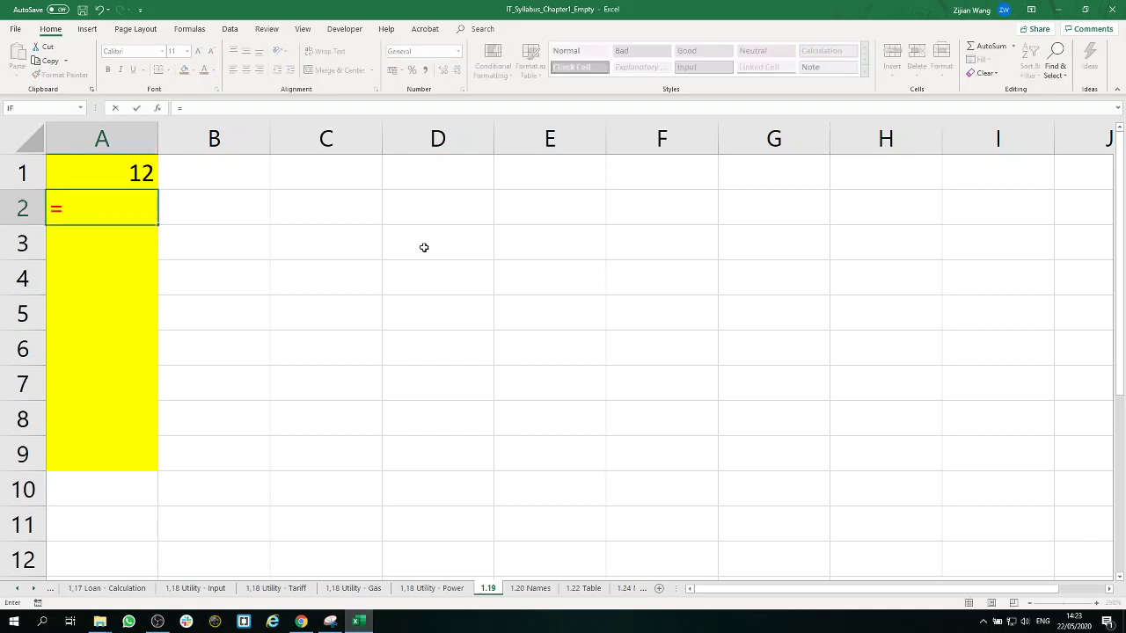
{"action": "left_click", "coordinate": [135, 179]}
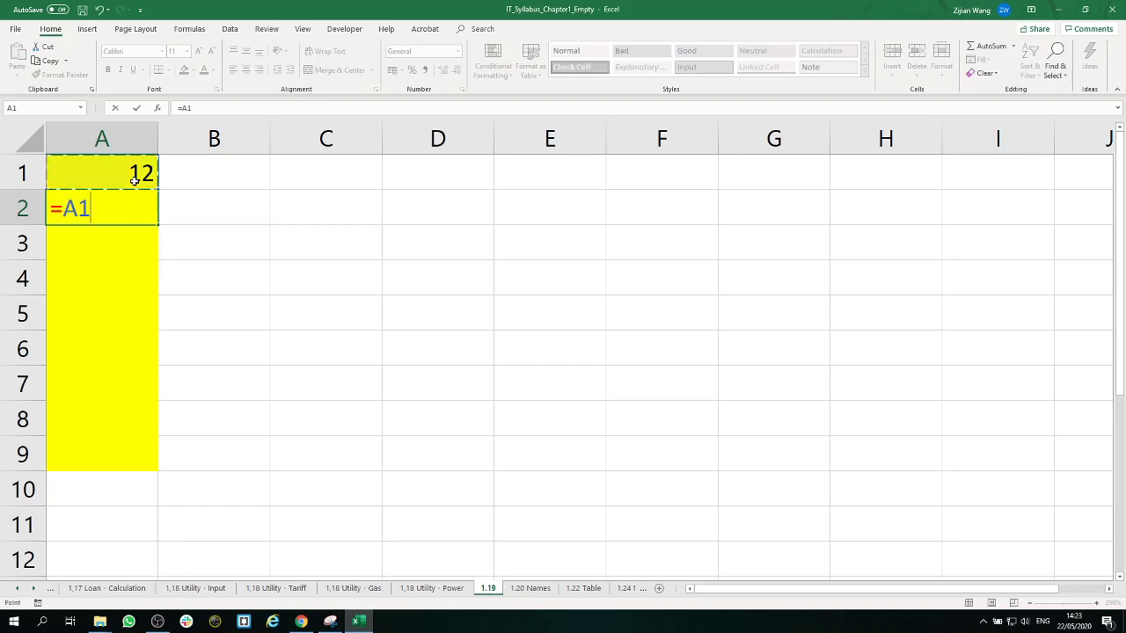
{"action": "type", "text": "+1"}
{"action": "key", "text": "Return"}
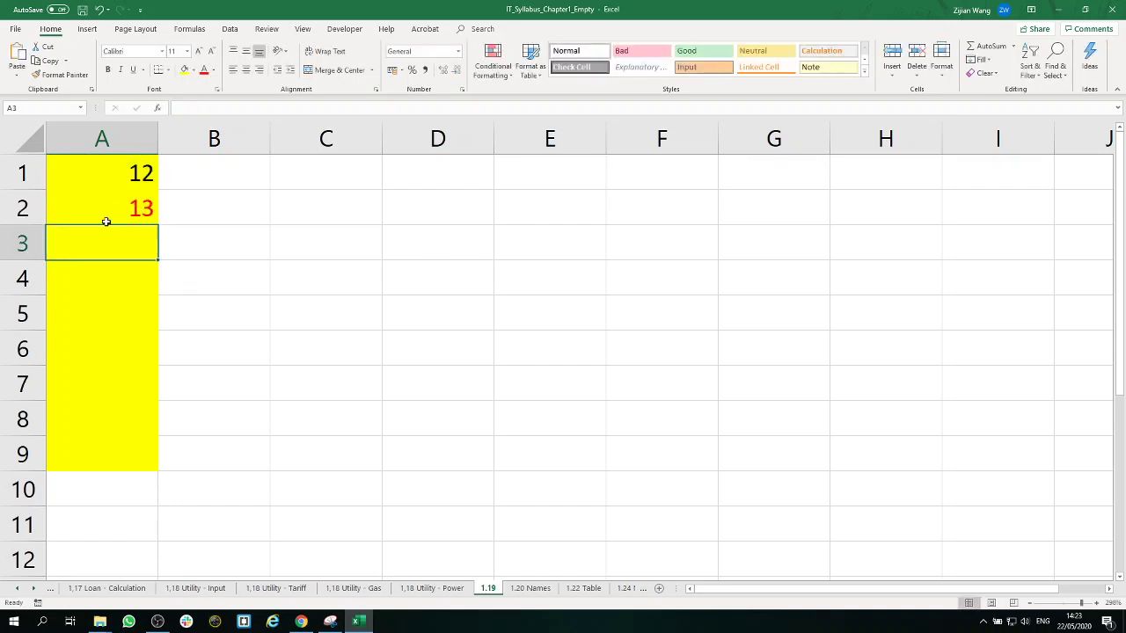
{"action": "left_click", "coordinate": [111, 198]}
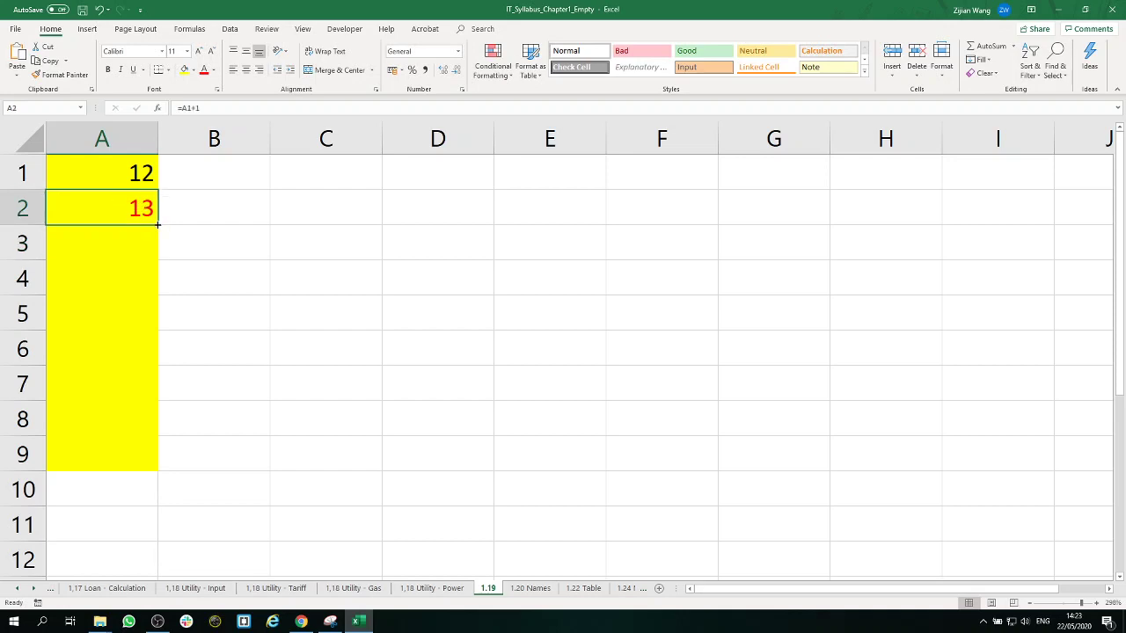
{"action": "left_click_drag", "start_coordinate": [158, 225], "coordinate": [158, 472]}
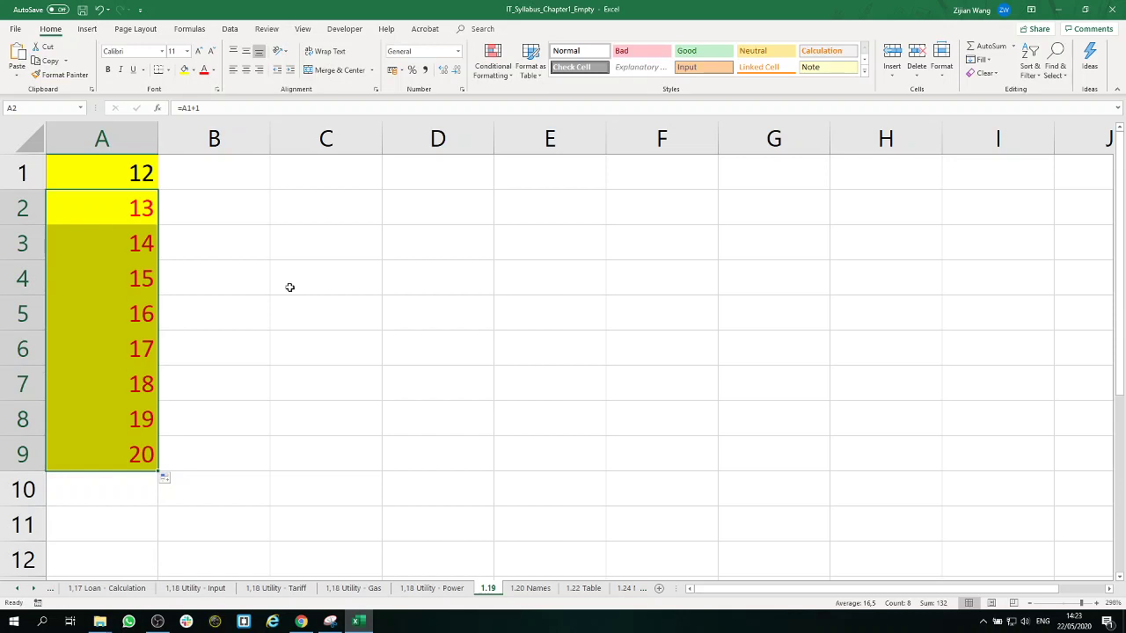
Inspect the copied formula in cell A3 and the cell it references.
{"action": "left_click", "coordinate": [140, 244]}
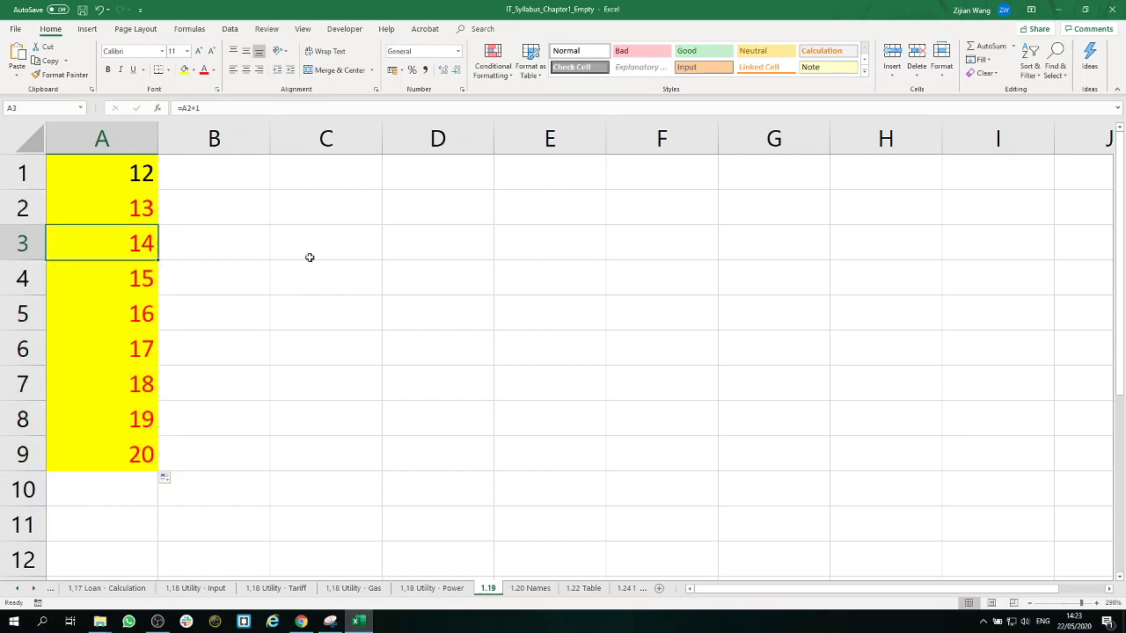
{"action": "double_click", "coordinate": [140, 245]}
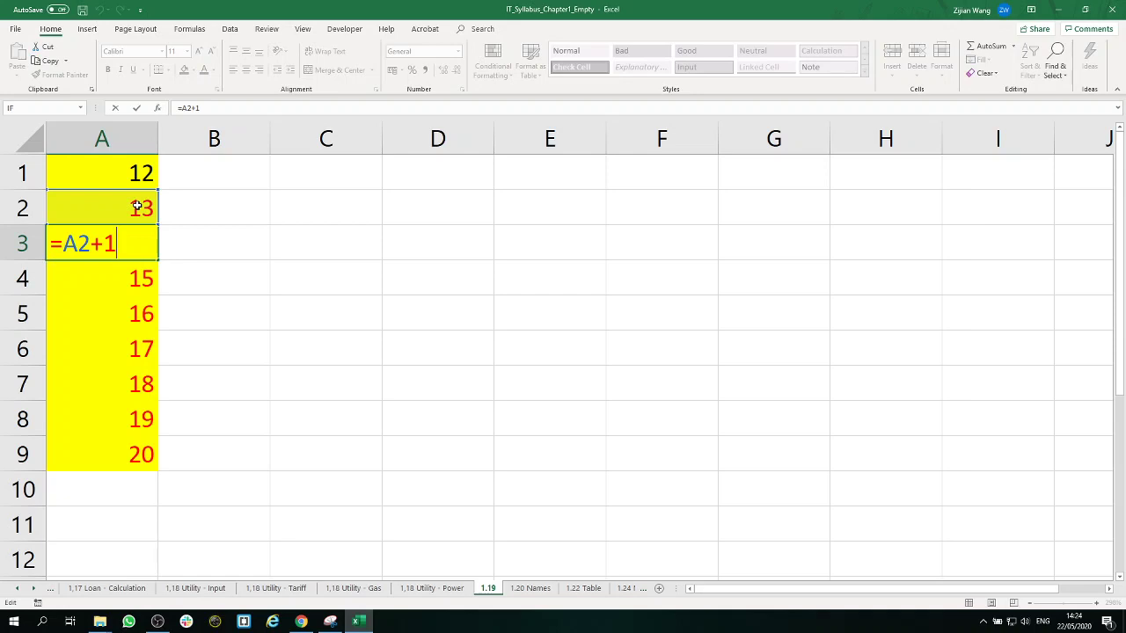
{"action": "key", "text": "Return"}
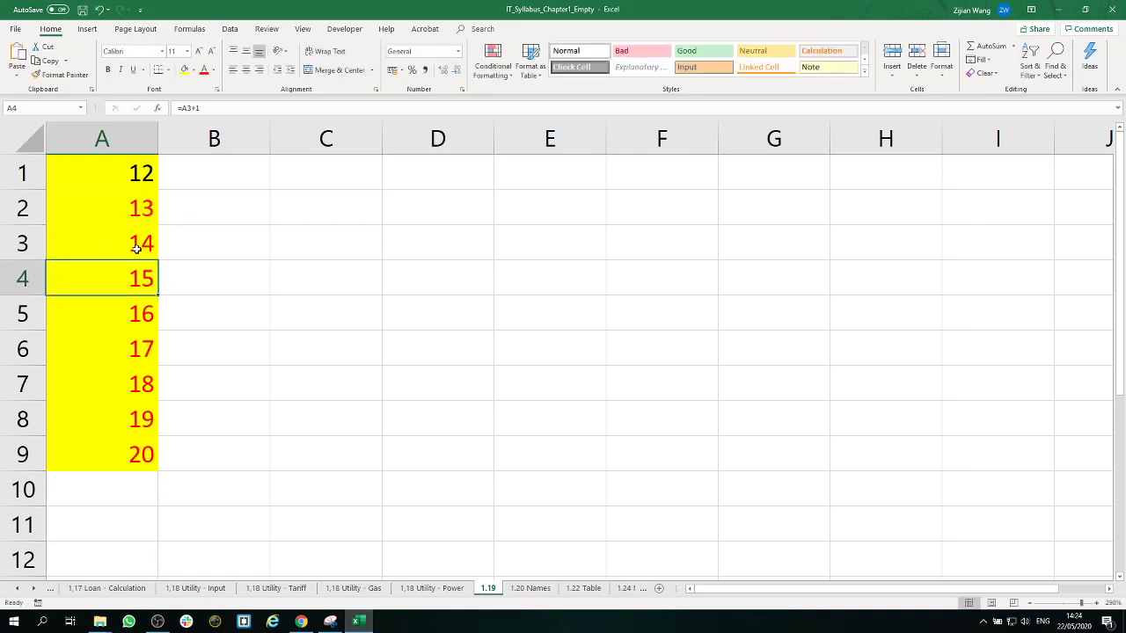
{"action": "left_click", "coordinate": [137, 249]}
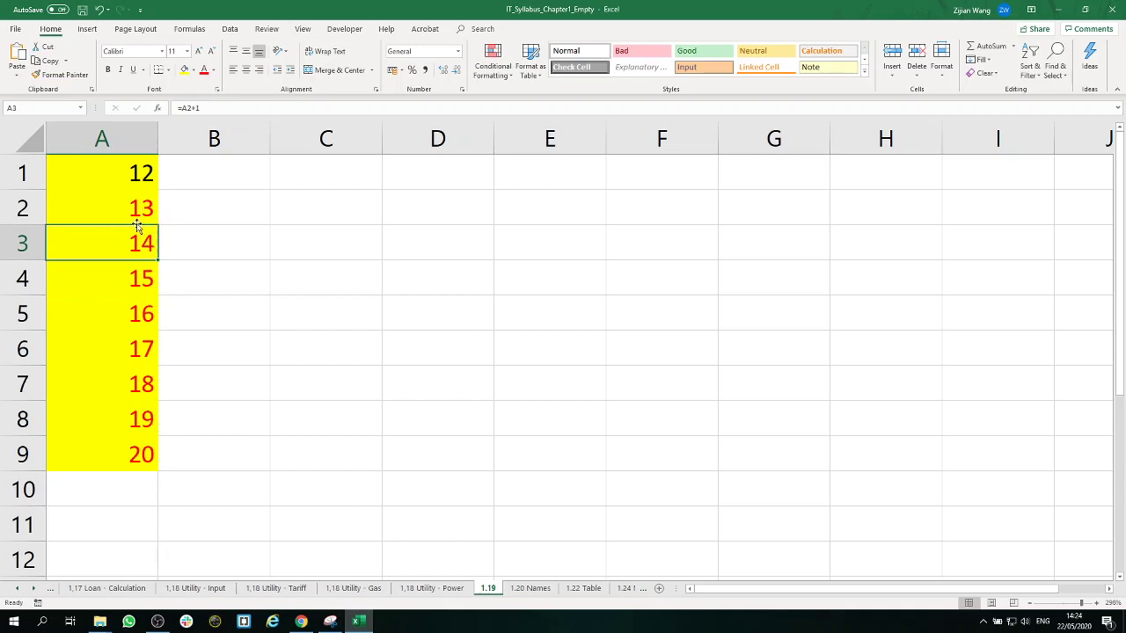
Test the formula series by setting the starting value in A1 to 6 and 90, and restore it to 12.
{"action": "left_click", "coordinate": [147, 180]}
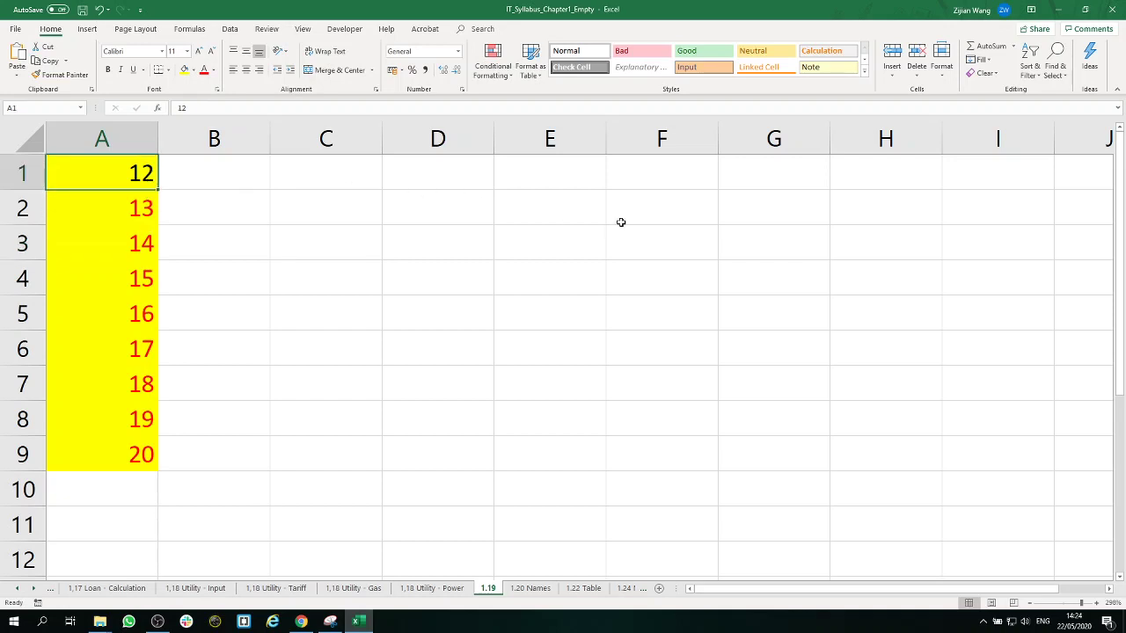
{"action": "type", "text": "6"}
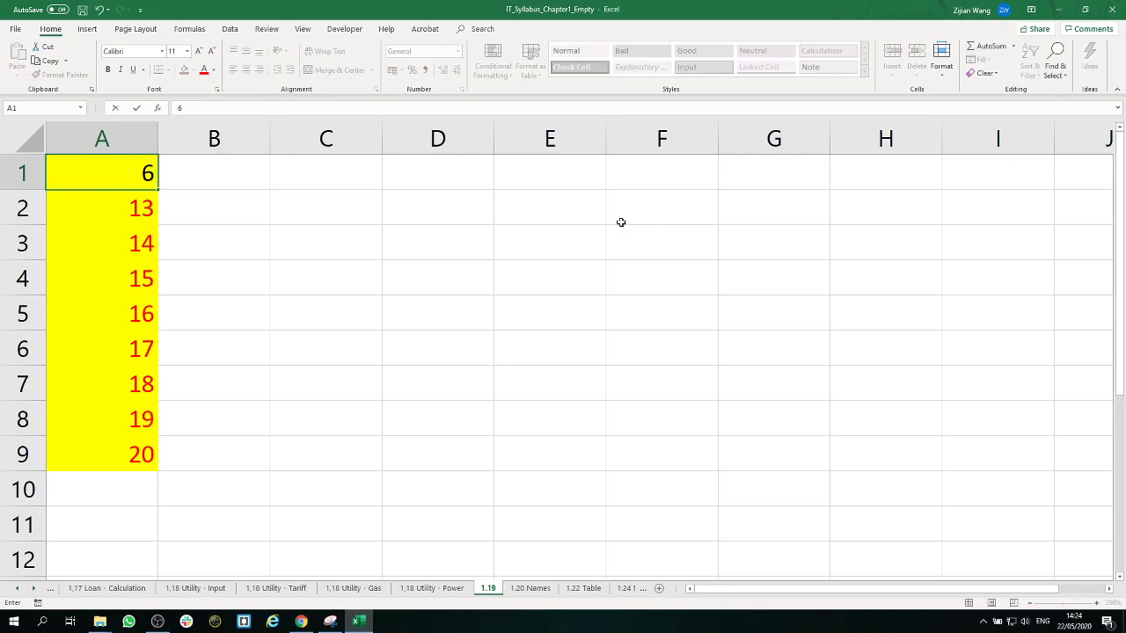
{"action": "key", "text": "Tab"}
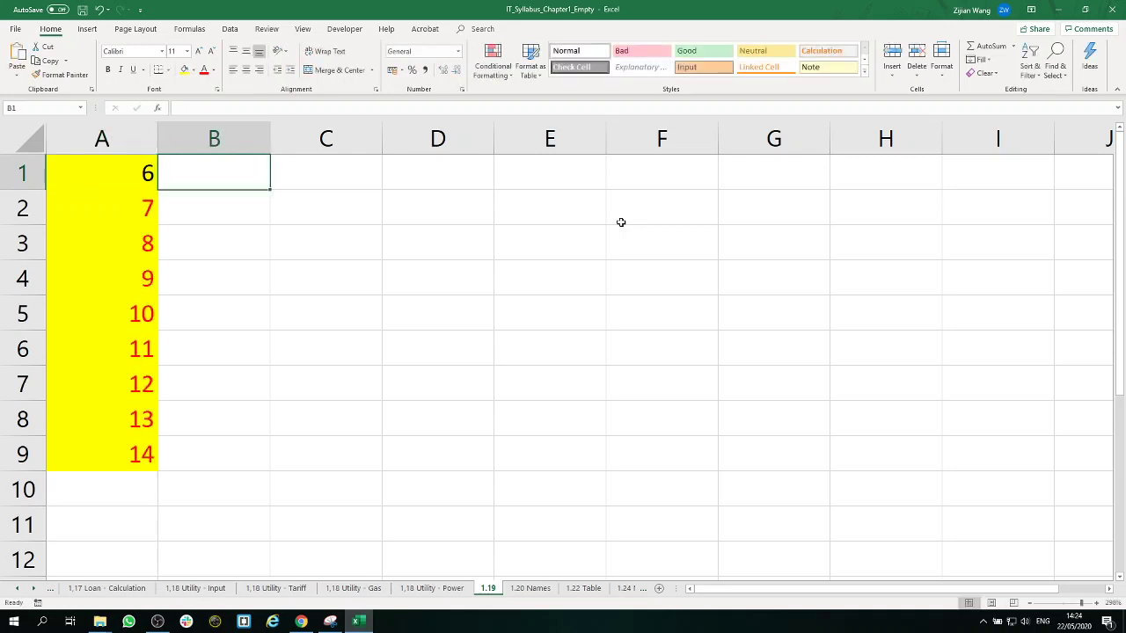
{"action": "key", "text": "Left"}
{"action": "type", "text": "90"}
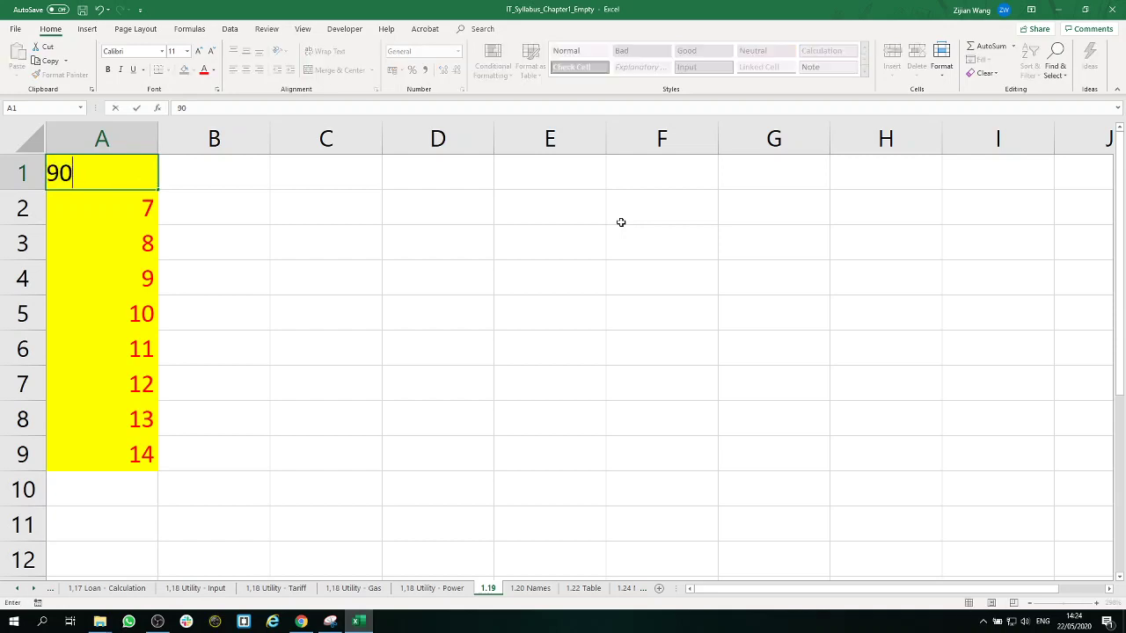
{"action": "key", "text": "Tab"}
{"action": "key", "text": "Left"}
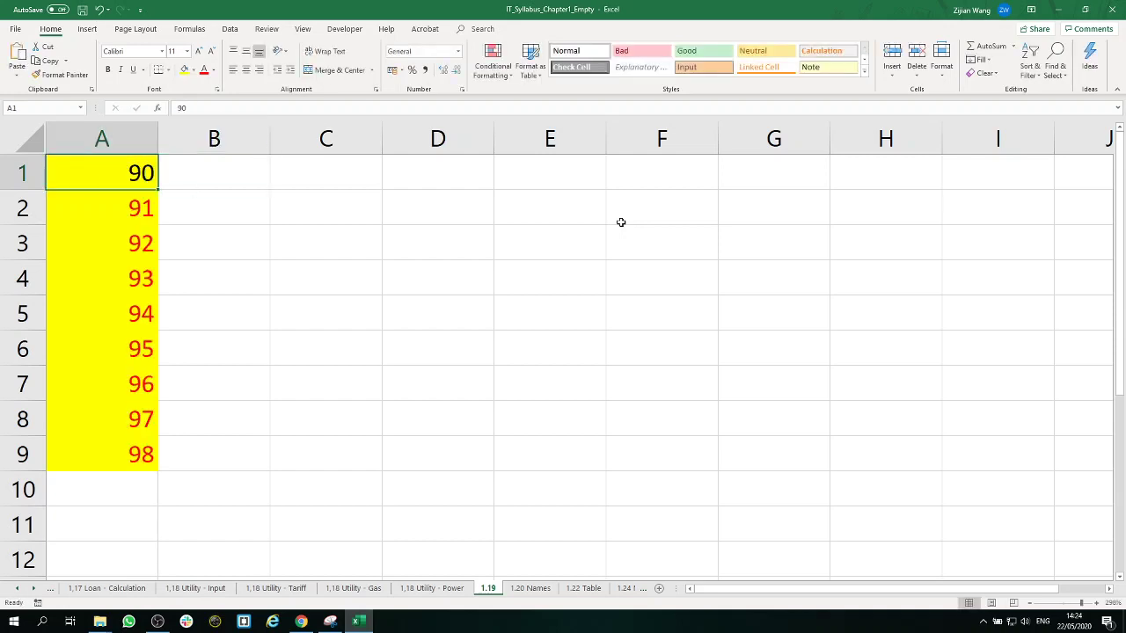
{"action": "type", "text": "12"}
{"action": "key", "text": "Tab"}
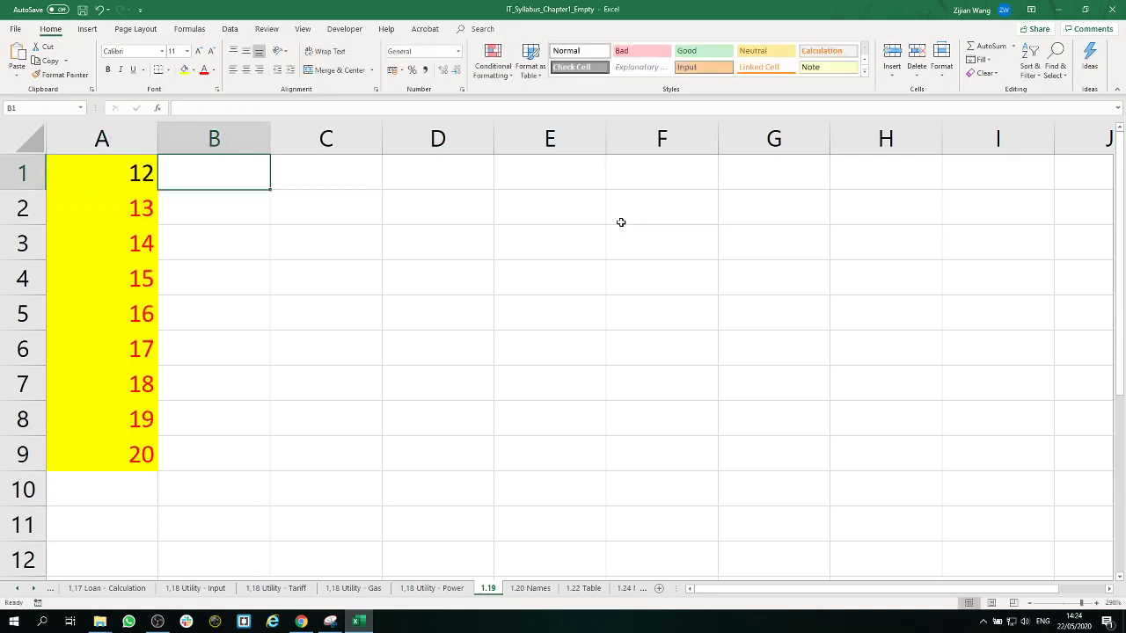
Examine the increment in the formula of cell A2 without changing it.
{"action": "left_click", "coordinate": [151, 210]}
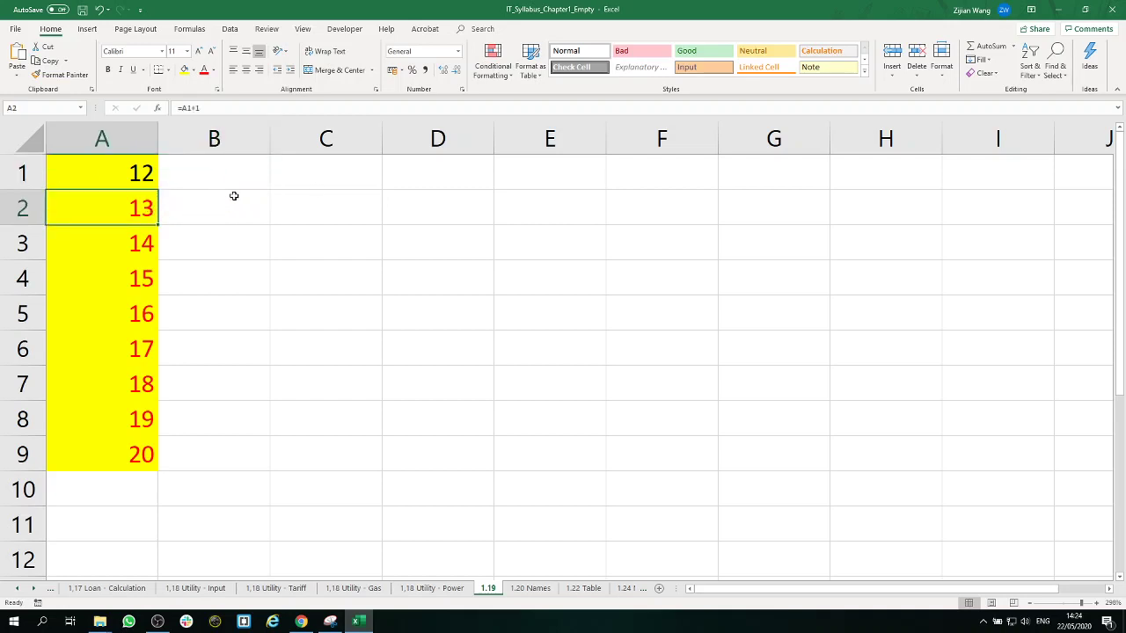
{"action": "double_click", "coordinate": [123, 208]}
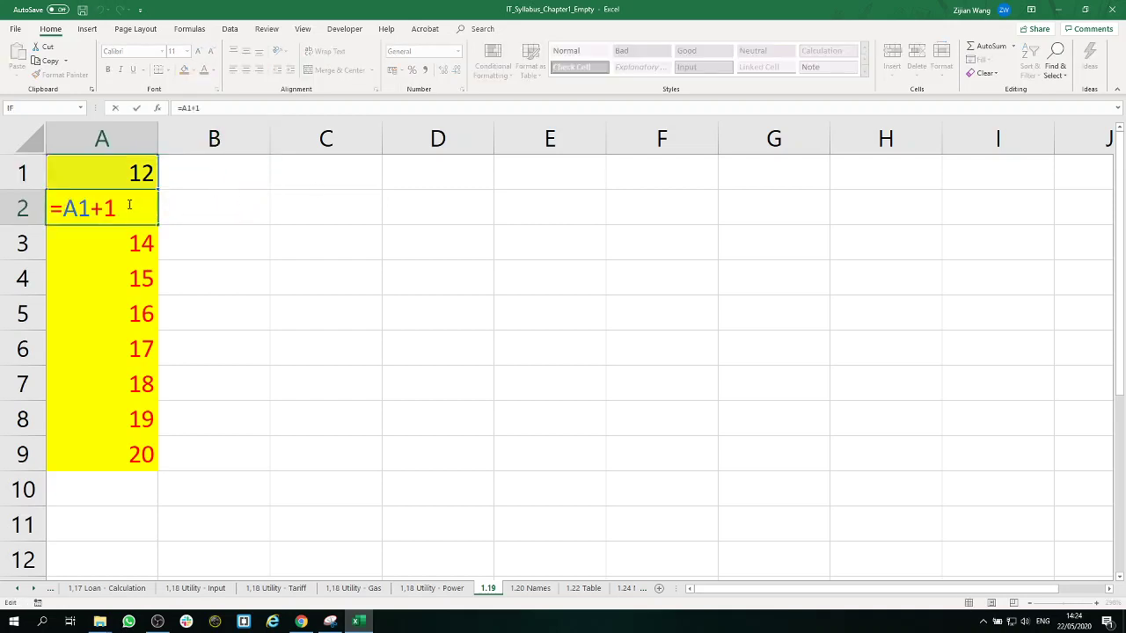
{"action": "key", "text": "shift+Left"}
{"action": "key", "text": "Right"}
{"action": "key", "text": "Return"}
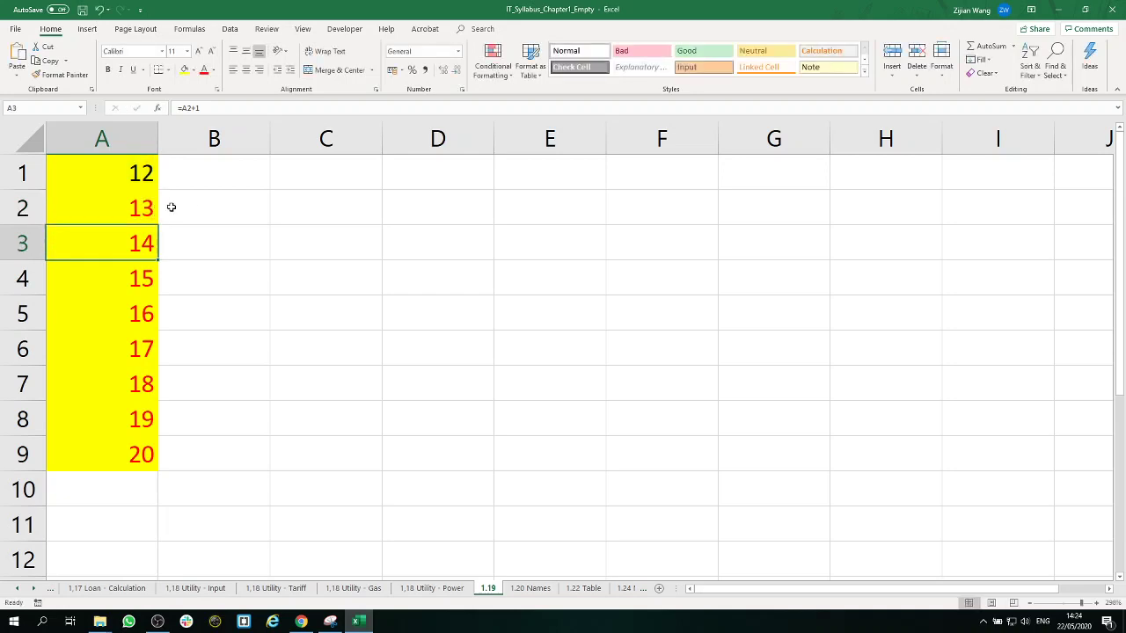
Enter the constants 12 in cell B2 and 13 in cell B3.
{"action": "left_click", "coordinate": [172, 208]}
{"action": "type", "text": "12"}
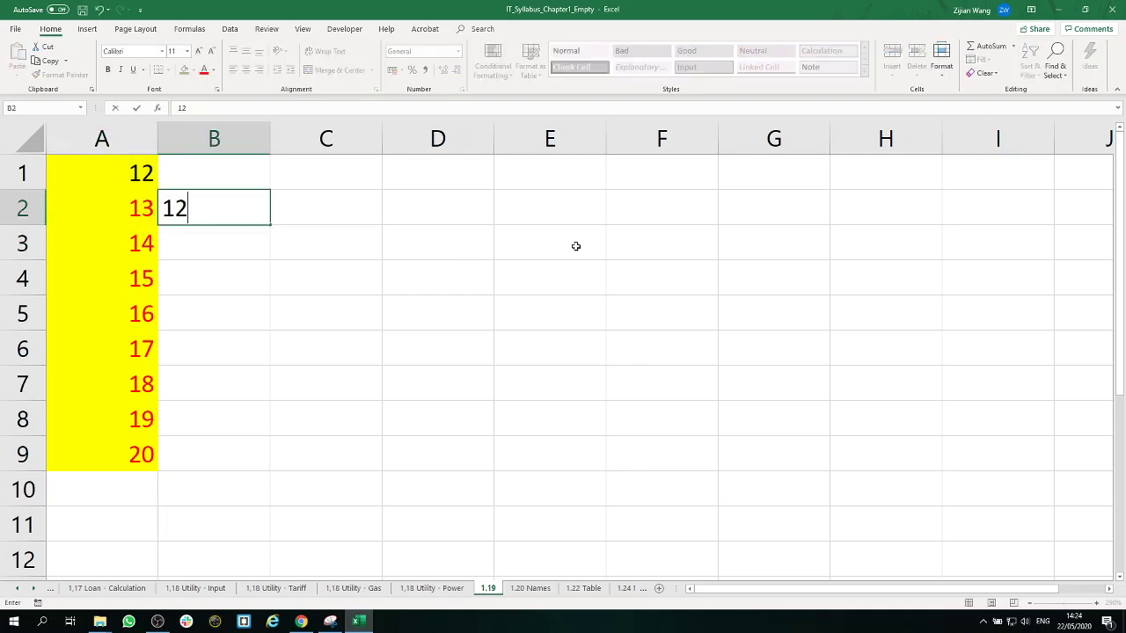
{"action": "key", "text": "Return"}
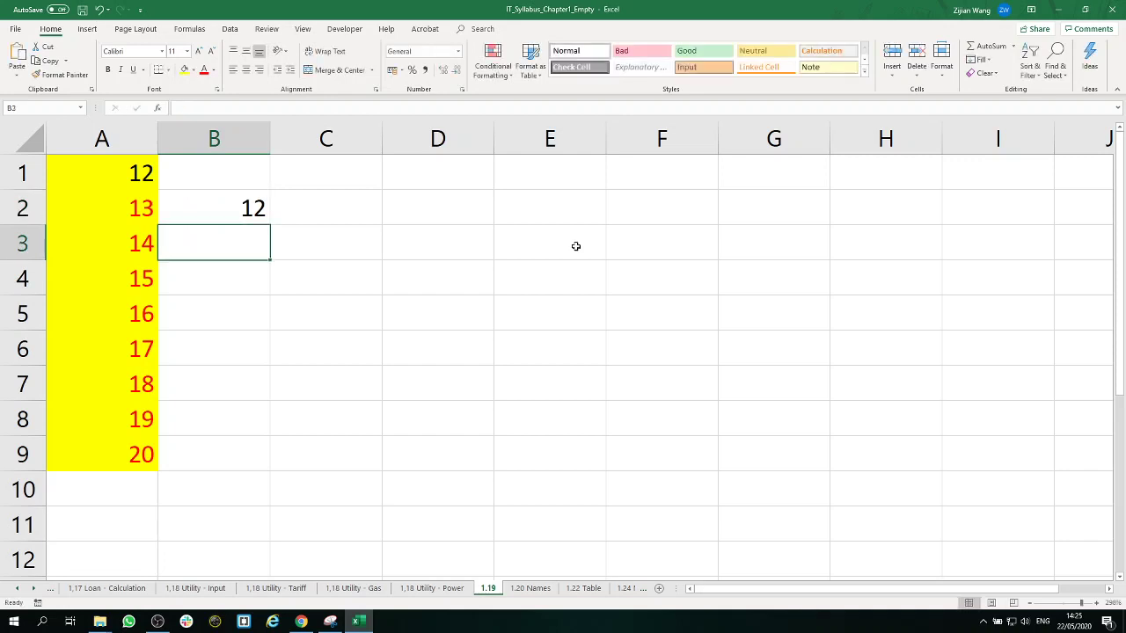
{"action": "type", "text": "13"}
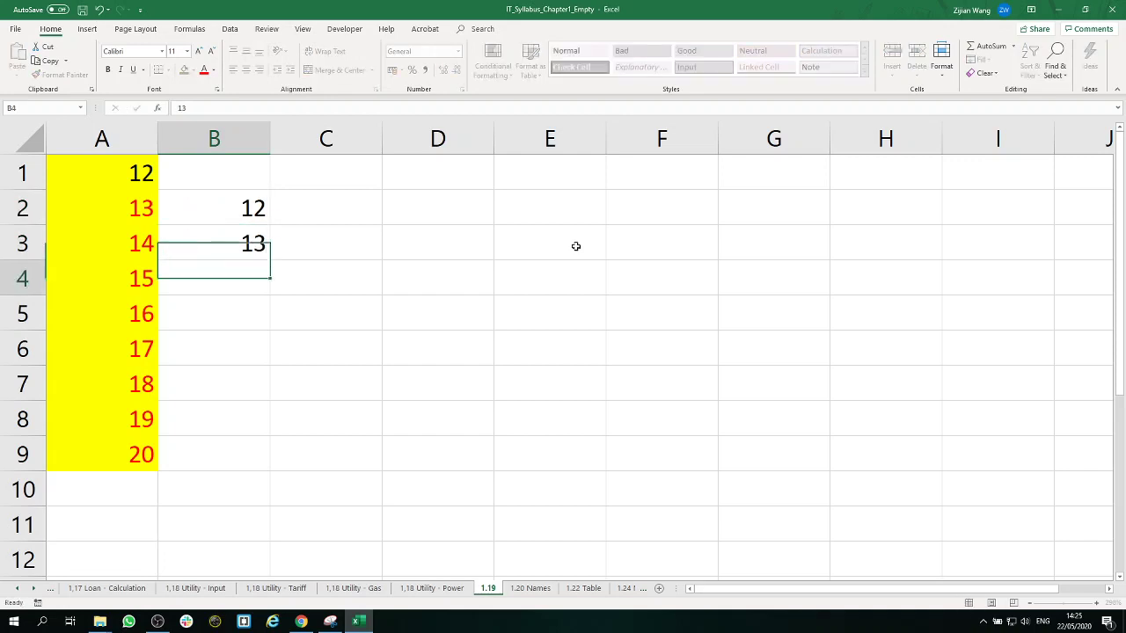
{"action": "key", "text": "Return"}
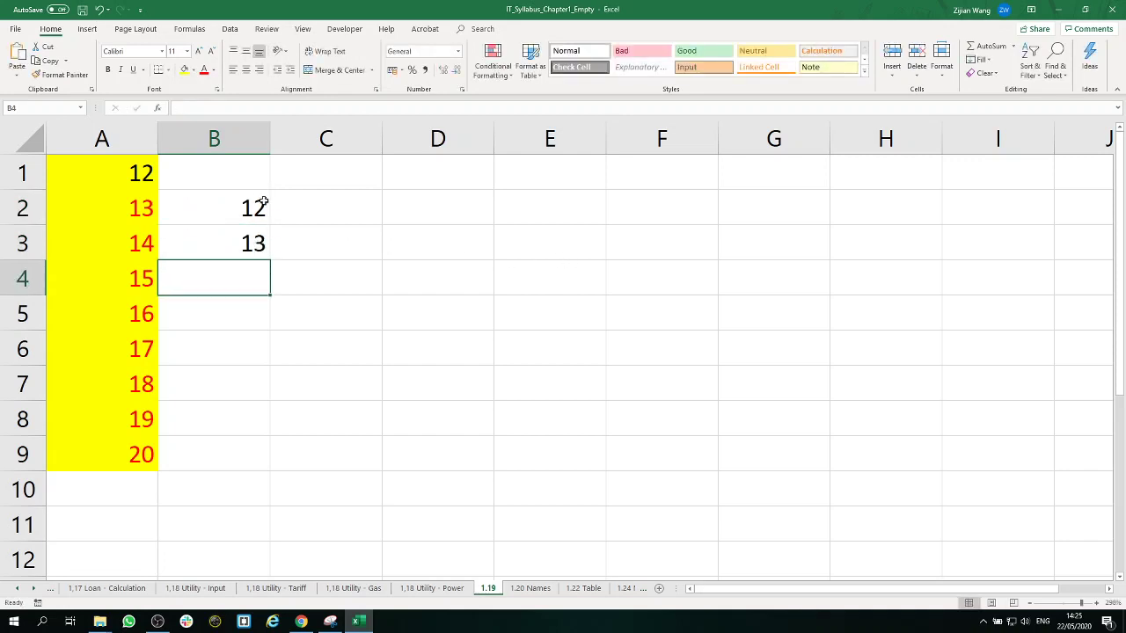
Extend the number series from B2:B3 down to B10, and undo the fill.
{"action": "left_click_drag", "start_coordinate": [261, 208], "coordinate": [279, 269]}
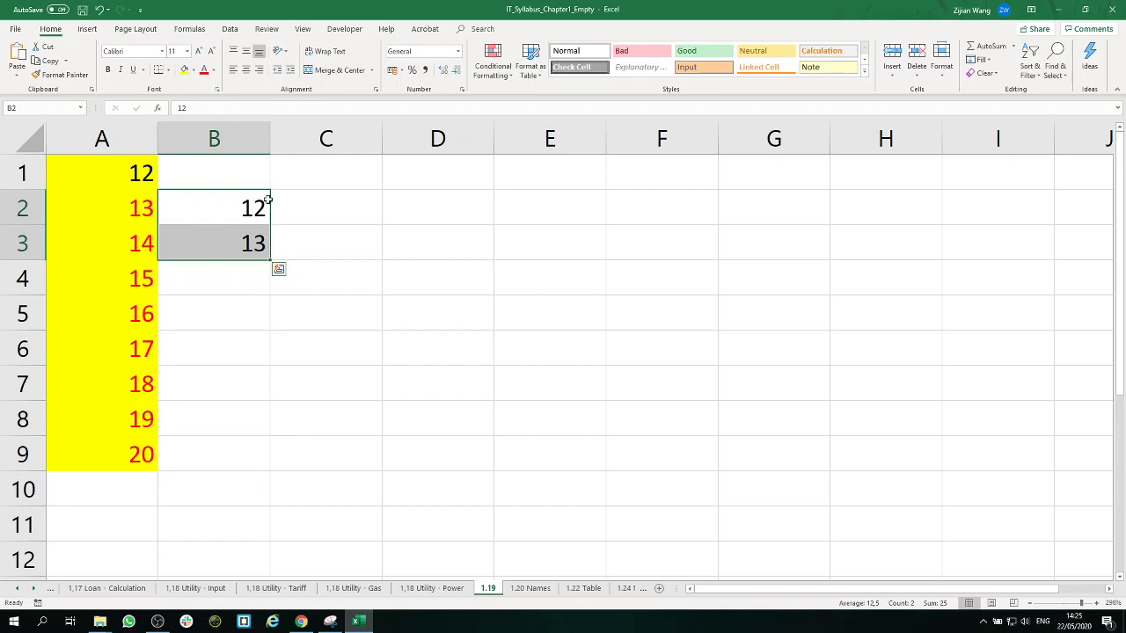
{"action": "left_click", "coordinate": [401, 216]}
{"action": "left_click", "coordinate": [262, 208]}
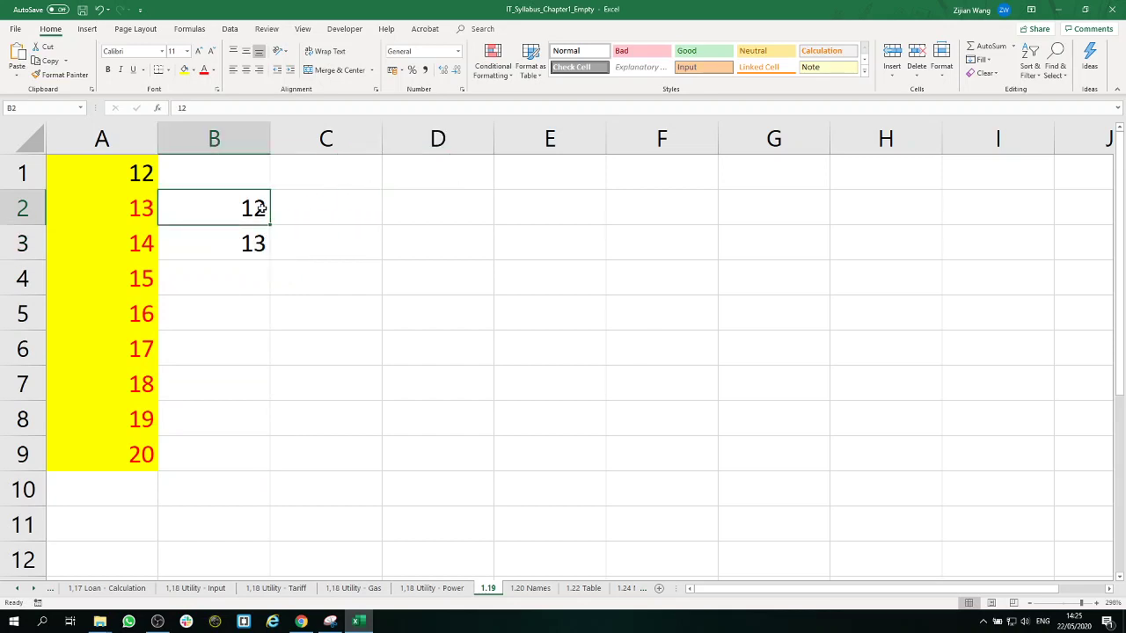
{"action": "left_click_drag", "start_coordinate": [261, 219], "coordinate": [262, 243]}
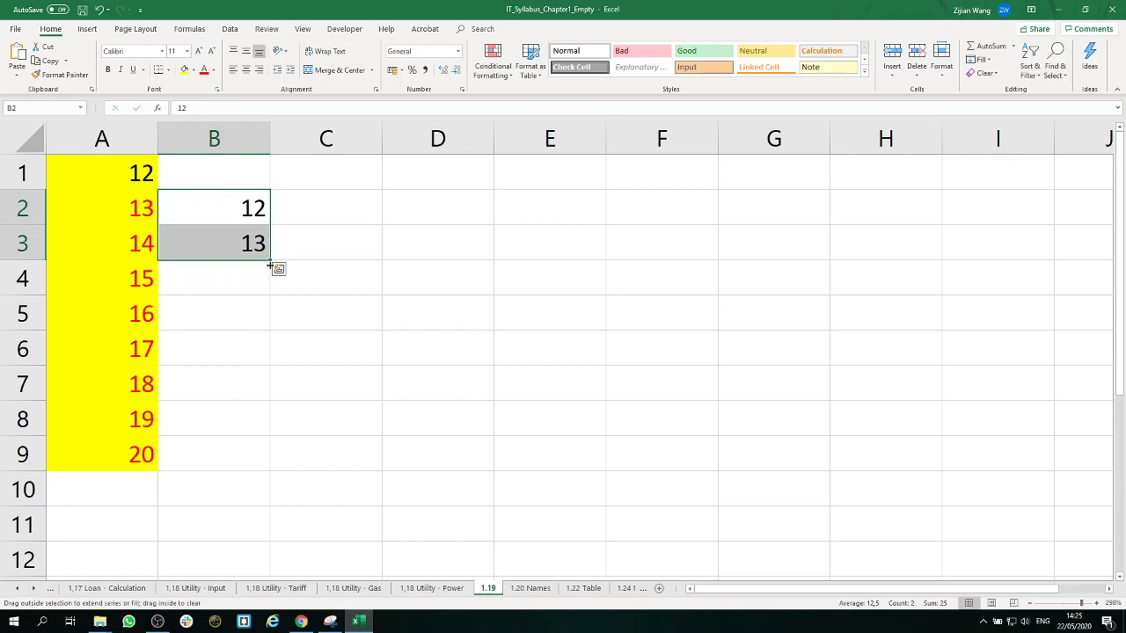
{"action": "left_click_drag", "start_coordinate": [270, 264], "coordinate": [288, 475]}
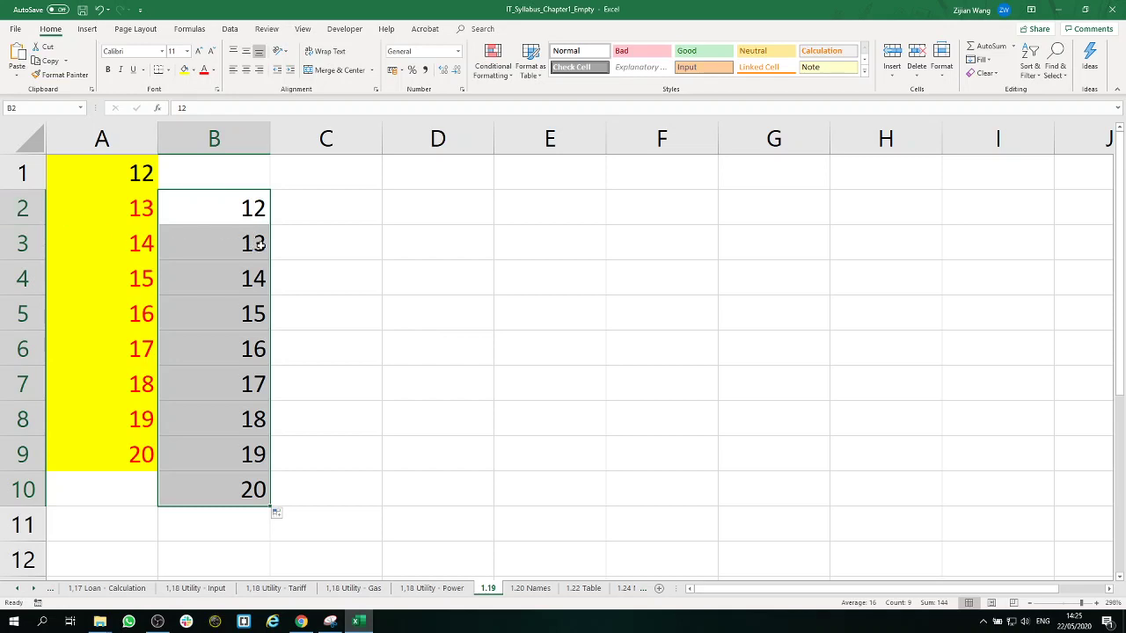
{"action": "left_click", "coordinate": [99, 9]}
Set B3 to 14 and extend the series from B2:B3 down to B10.
{"action": "left_click", "coordinate": [243, 248]}
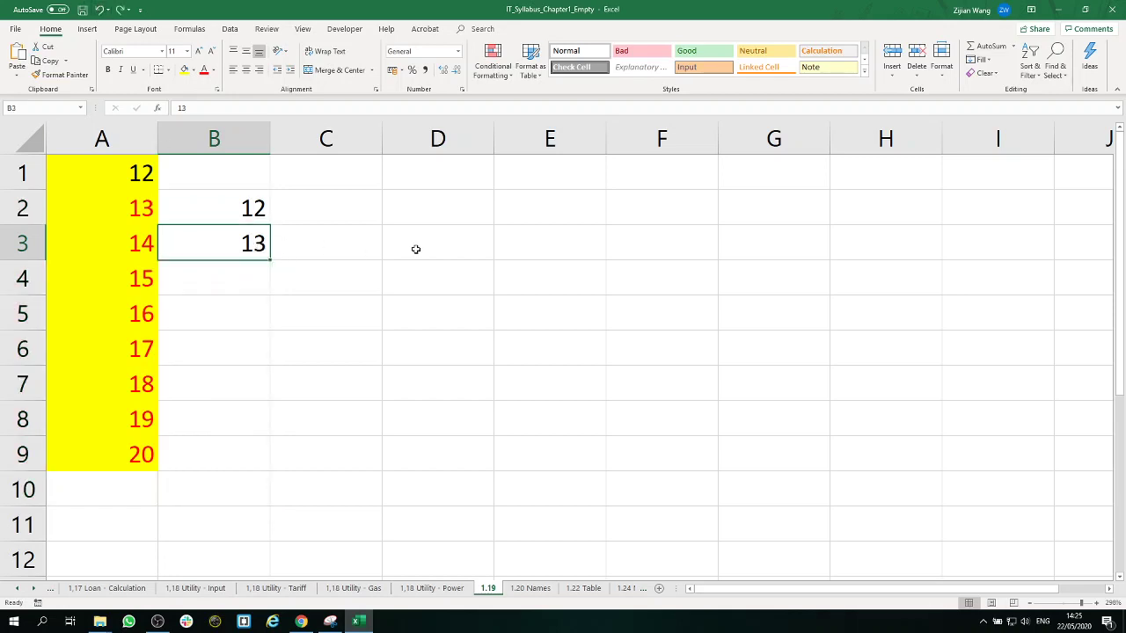
{"action": "type", "text": "14"}
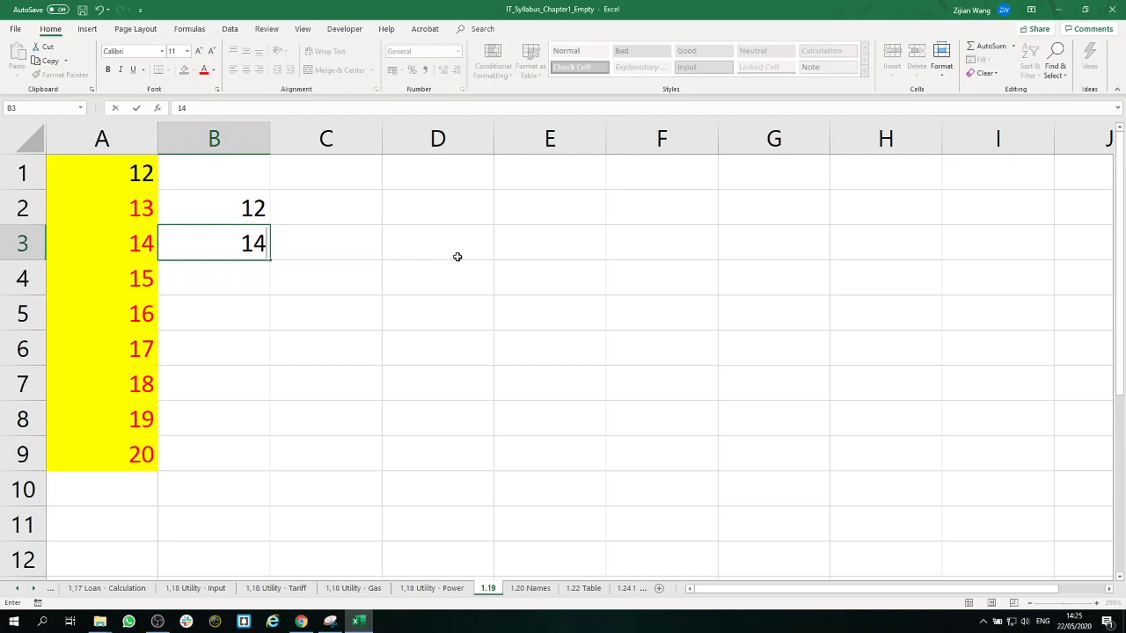
{"action": "left_click", "coordinate": [414, 245]}
{"action": "left_click", "coordinate": [258, 208]}
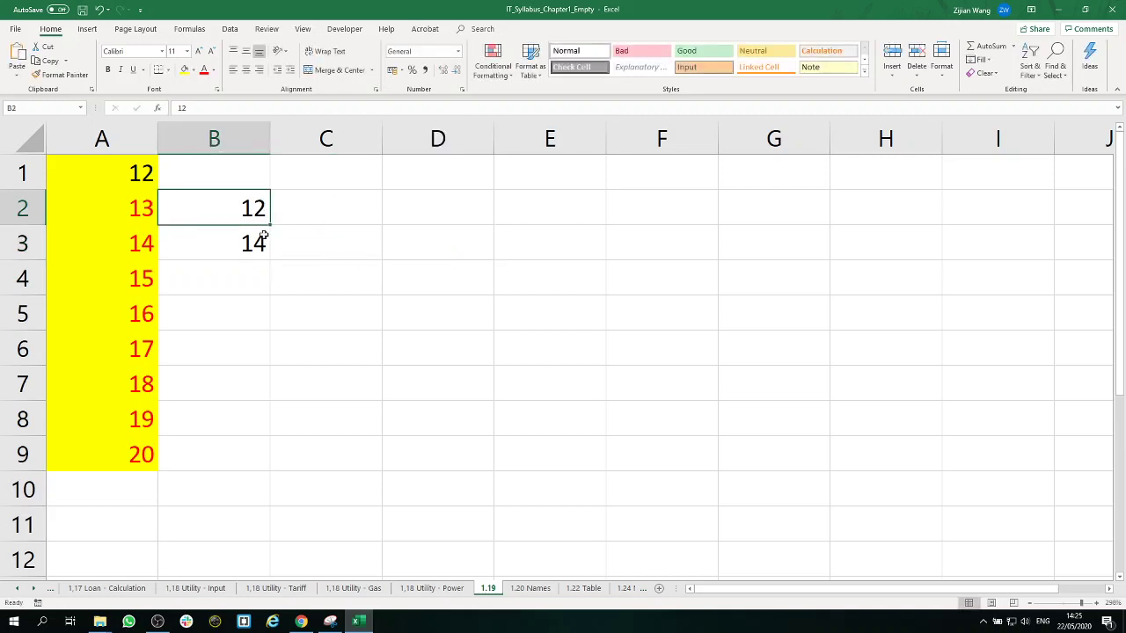
{"action": "left_click", "coordinate": [262, 236]}
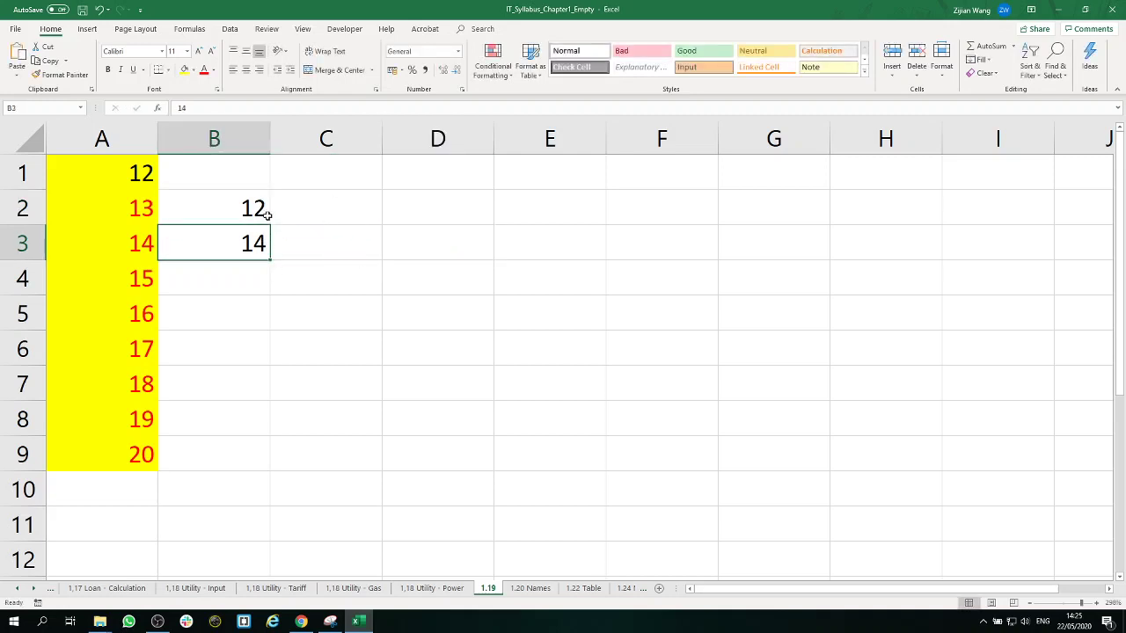
{"action": "left_click_drag", "start_coordinate": [262, 209], "coordinate": [264, 244]}
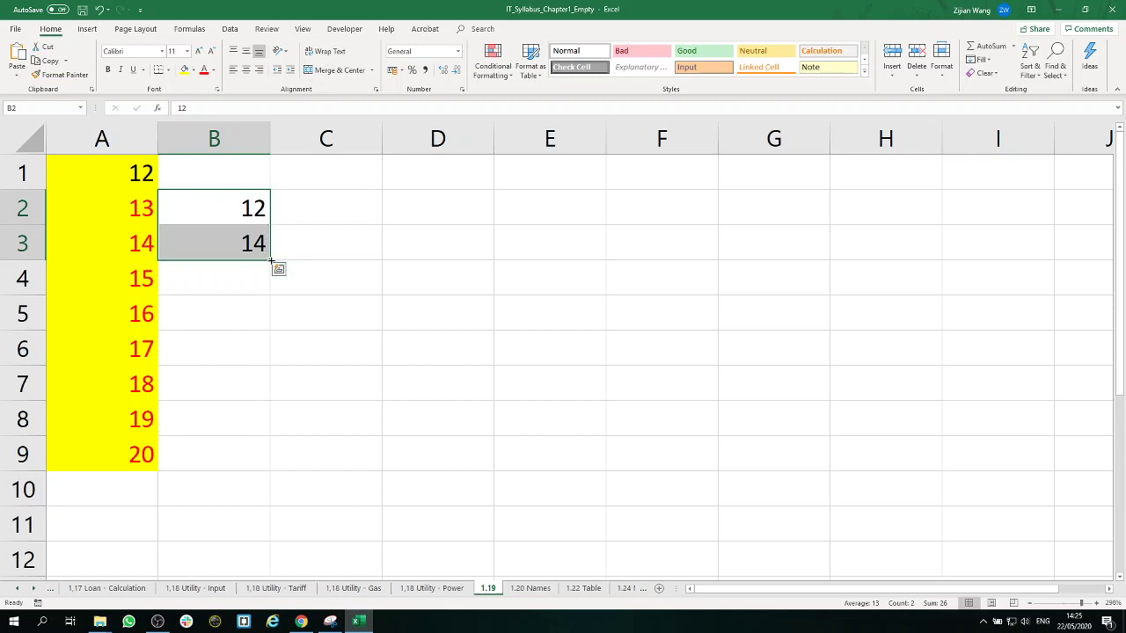
{"action": "left_click_drag", "start_coordinate": [271, 261], "coordinate": [251, 497]}
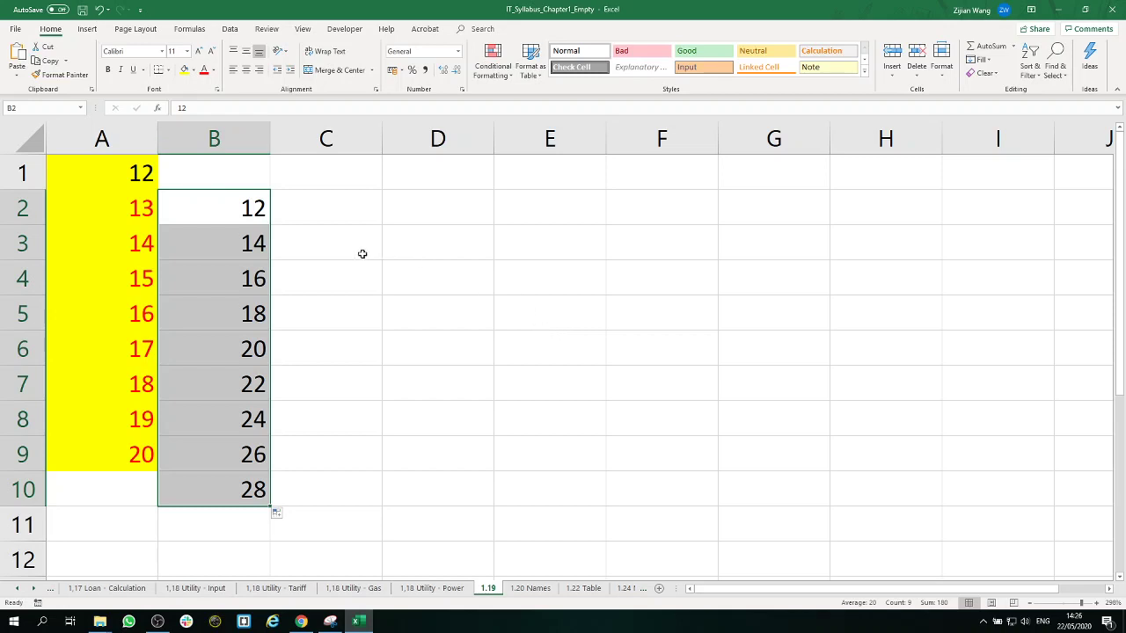
Set B3 to 90 and extend the series from B2:B3 down to B11.
{"action": "left_click", "coordinate": [255, 242]}
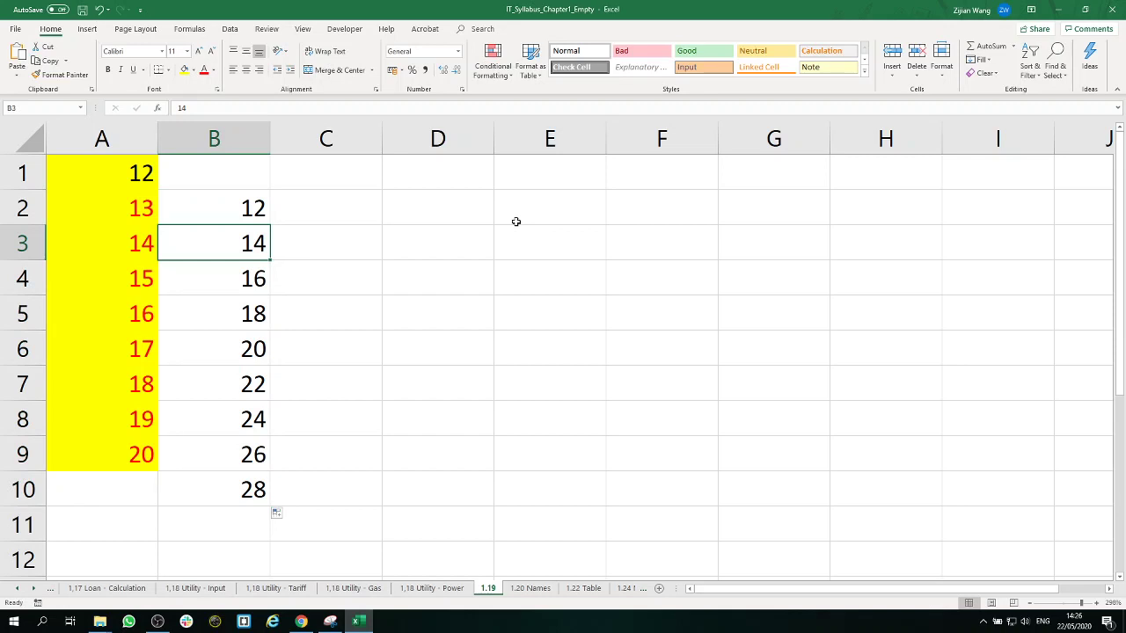
{"action": "type", "text": "90"}
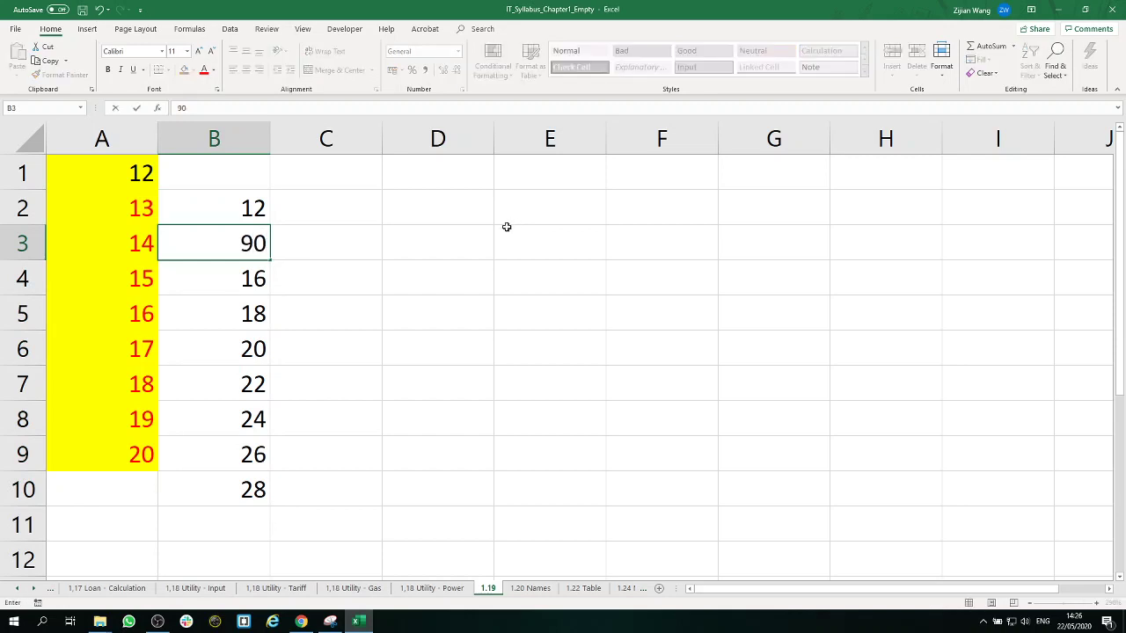
{"action": "left_click", "coordinate": [414, 248]}
{"action": "left_click_drag", "start_coordinate": [252, 211], "coordinate": [262, 531]}
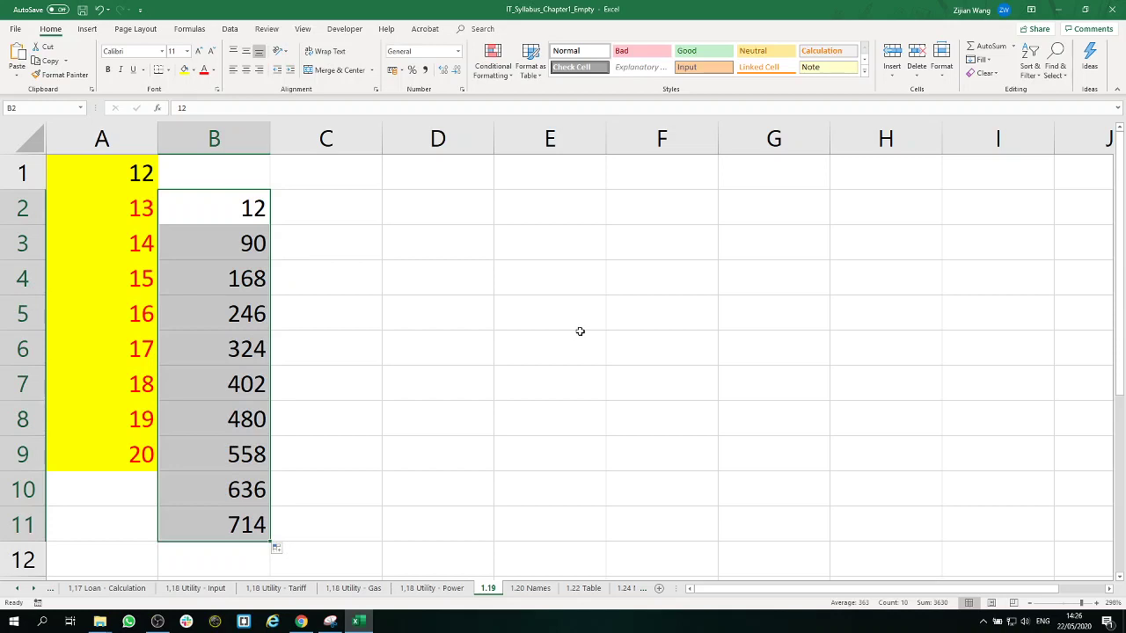
Undo the series fills in column B and the entries of 90 and 14 in B3.
{"action": "left_click", "coordinate": [100, 11]}
{"action": "left_click", "coordinate": [99, 11]}
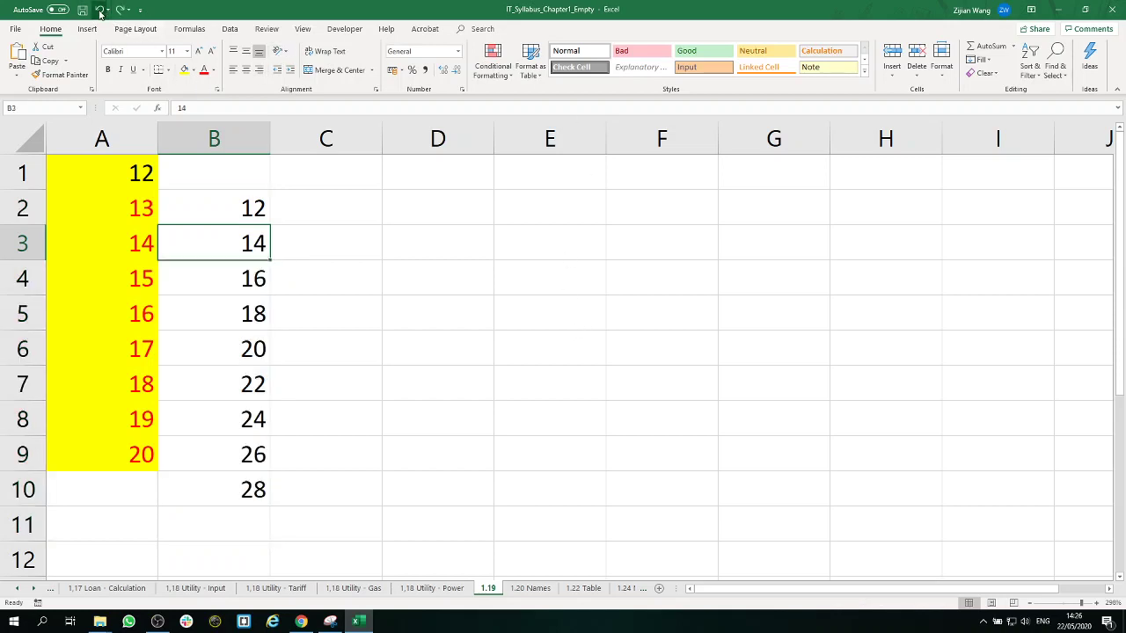
{"action": "left_click", "coordinate": [99, 11]}
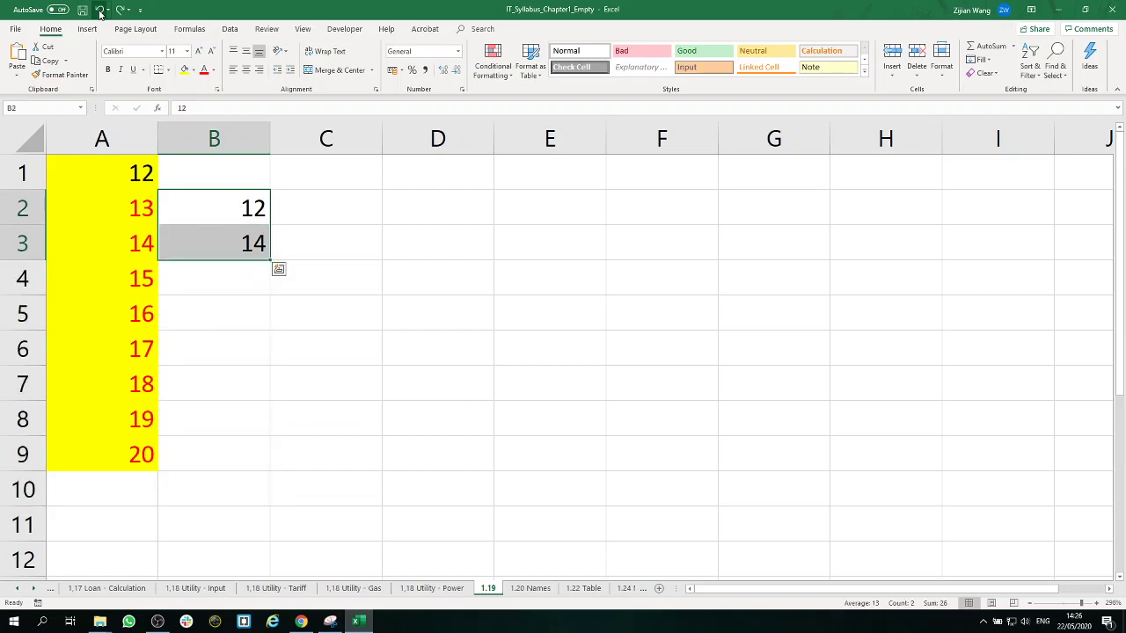
{"action": "left_click", "coordinate": [253, 248]}
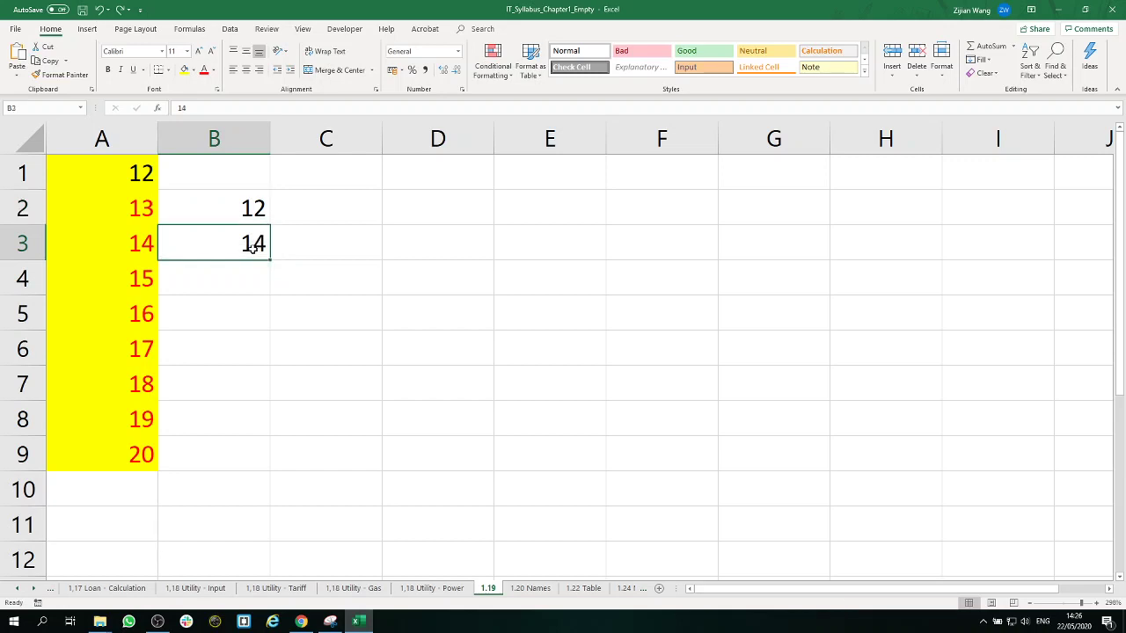
{"action": "key", "text": "ctrl+z"}
Fill the series from the constants 12 and 13 in B2:B3 down to B10.
{"action": "left_click", "coordinate": [357, 248]}
{"action": "left_click_drag", "start_coordinate": [254, 208], "coordinate": [272, 262]}
{"action": "left_click_drag", "start_coordinate": [263, 337], "coordinate": [248, 501]}
{"action": "left_click", "coordinate": [526, 360]}
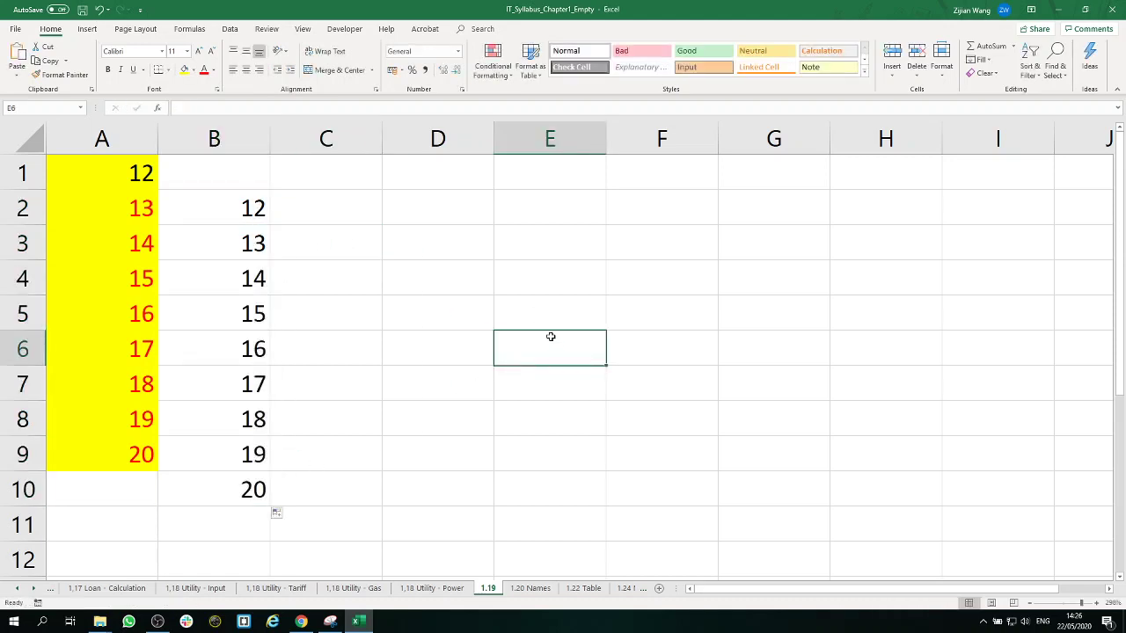